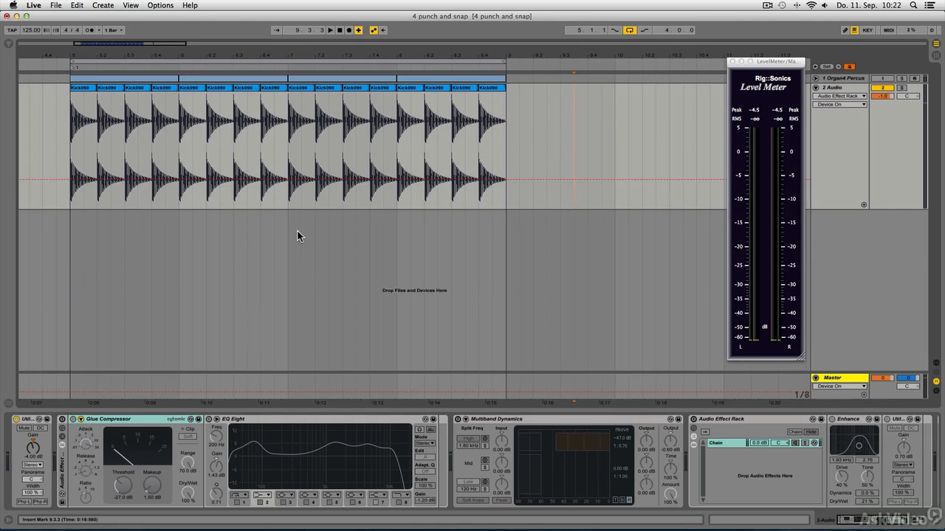
# - Place the playback start at bar 5 on the audio track, audition the kick loop and review the device chain
pyautogui.click(68, 134)
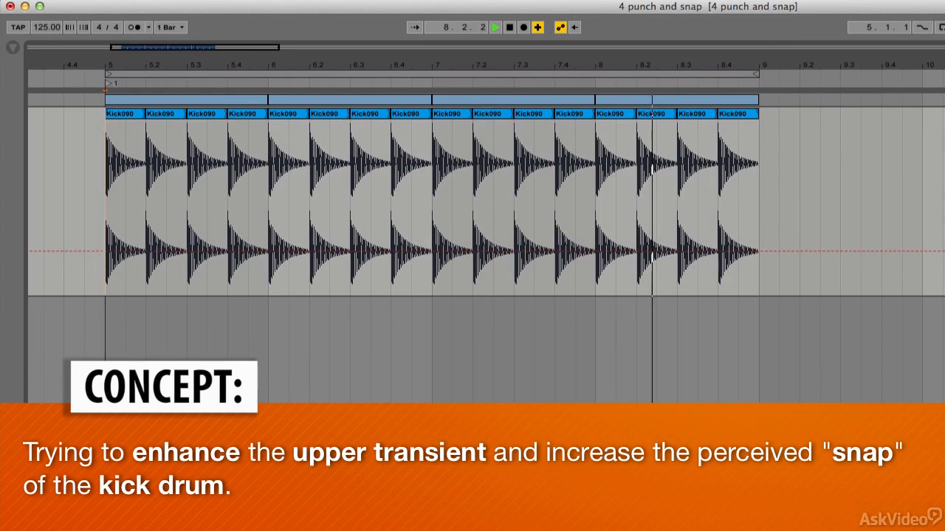
pyautogui.press('space')
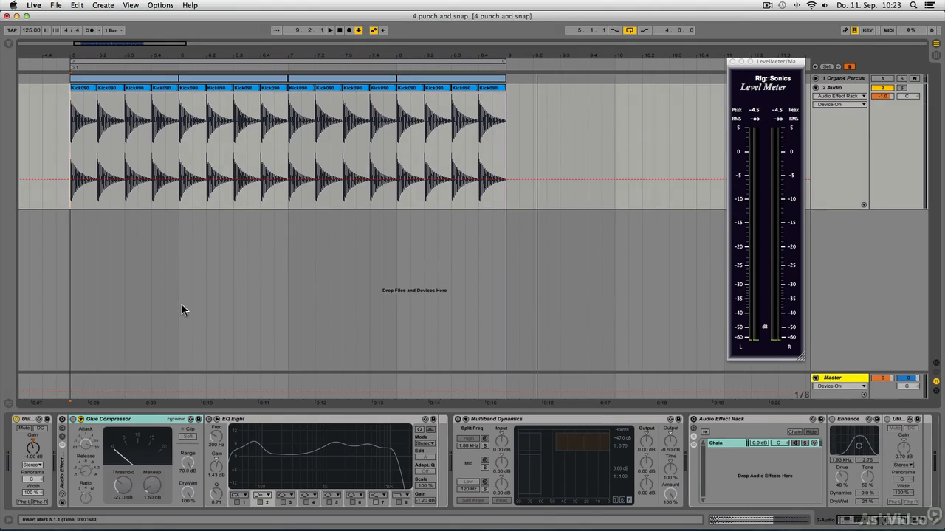
pyautogui.hscroll(5, 239, 463)
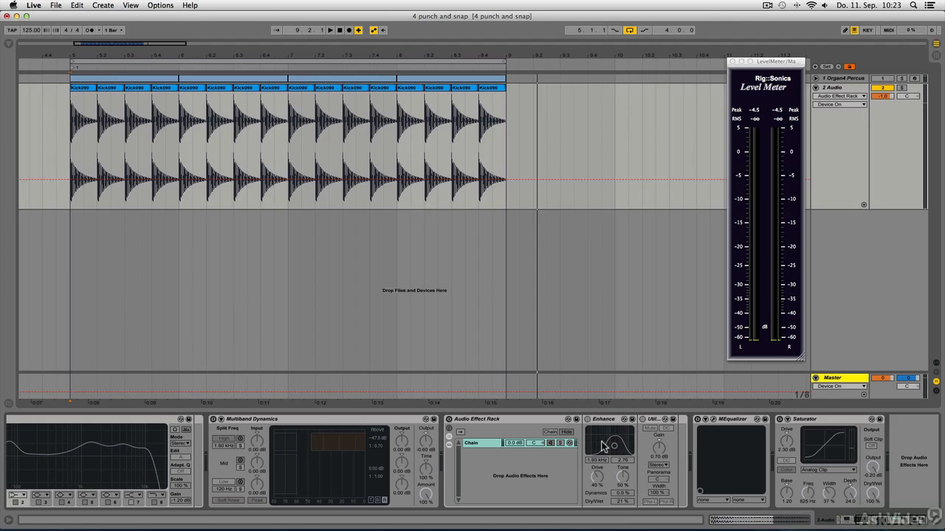
pyautogui.hscroll(-5, 643, 456)
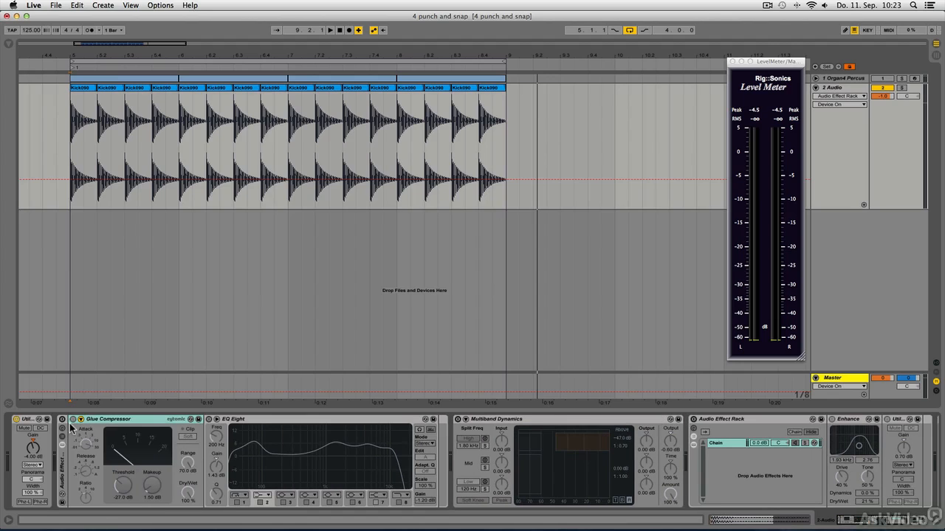
# - Enable the Audio Effect Rack holding the Glue Compressor, and activate its EQ Eight
pyautogui.click(62, 420)
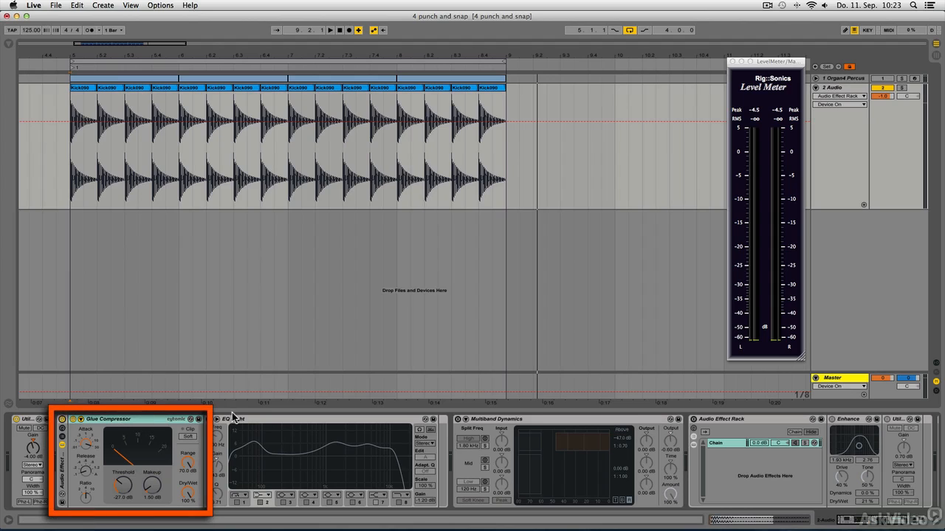
pyautogui.click(209, 420)
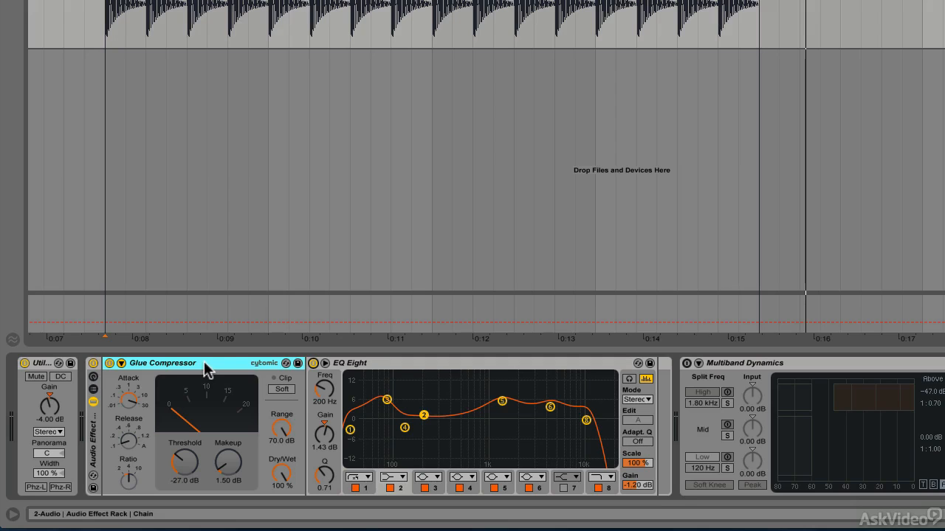
pyautogui.click(395, 365)
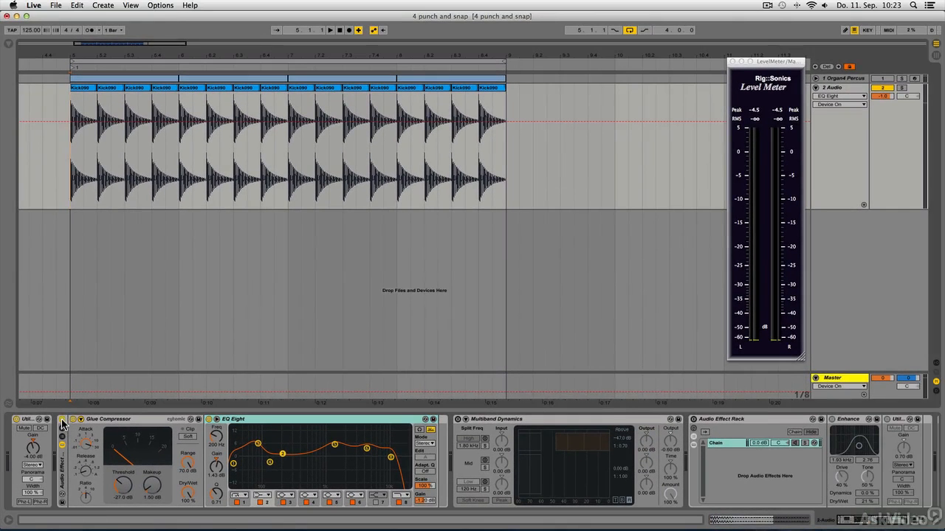
# - Play the kick loop and compare it with the Glue Compressor rack bypassed and active
pyautogui.click(63, 421)
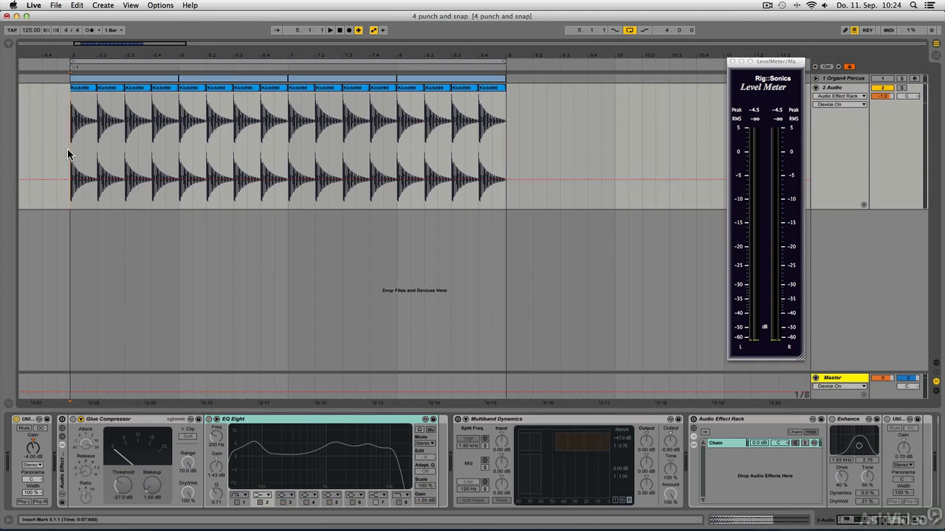
pyautogui.press('space')
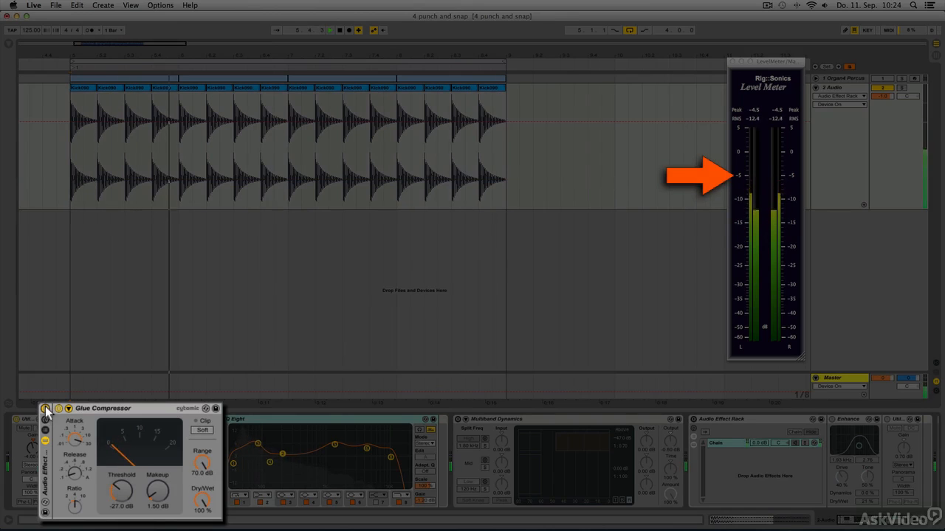
pyautogui.click(45, 408)
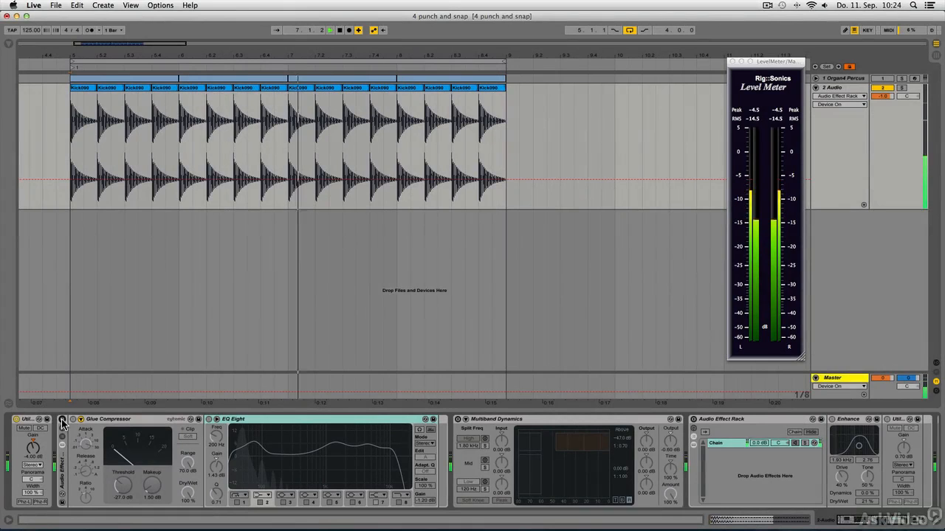
pyautogui.click(63, 421)
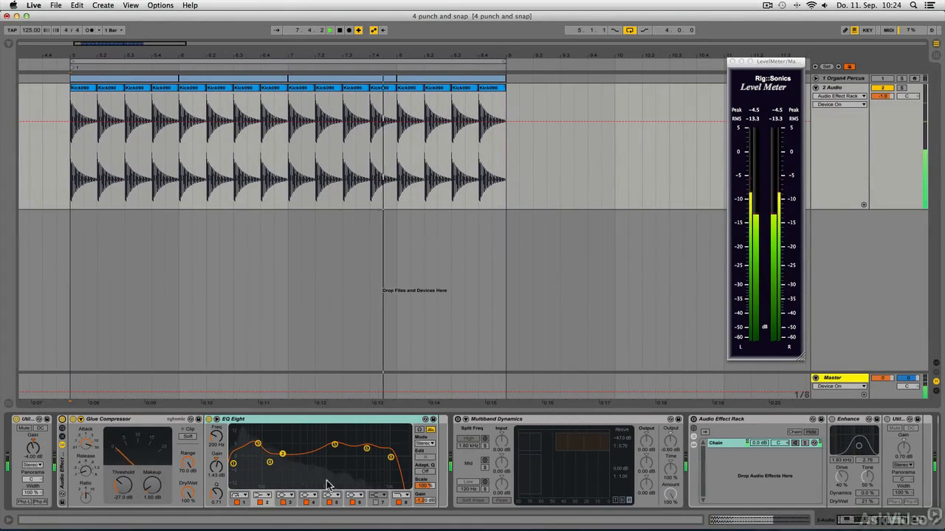
# - Set EQ Eight's output gain to -1.00 dB and check the kick's level against the bypassed rack
pyautogui.click(426, 502)
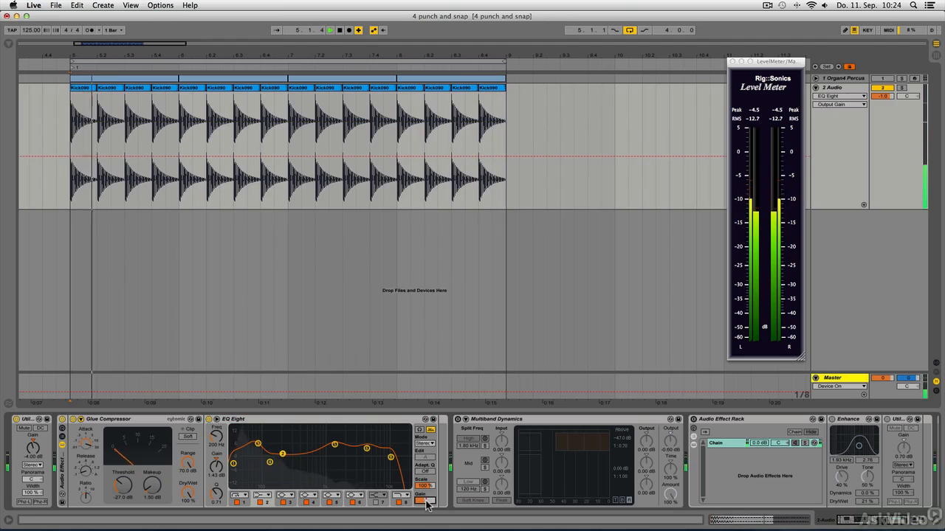
pyautogui.moveTo(426, 502); pyautogui.dragTo(426, 500)
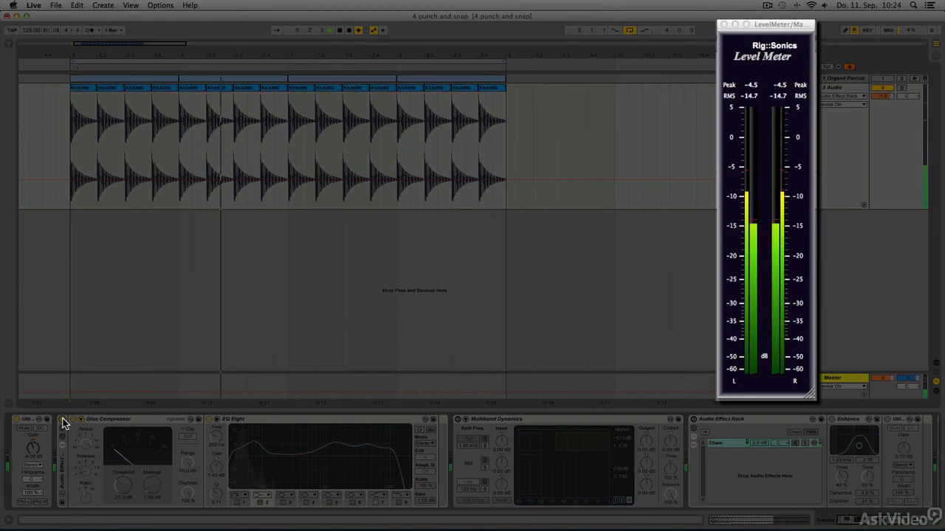
pyautogui.click(63, 419)
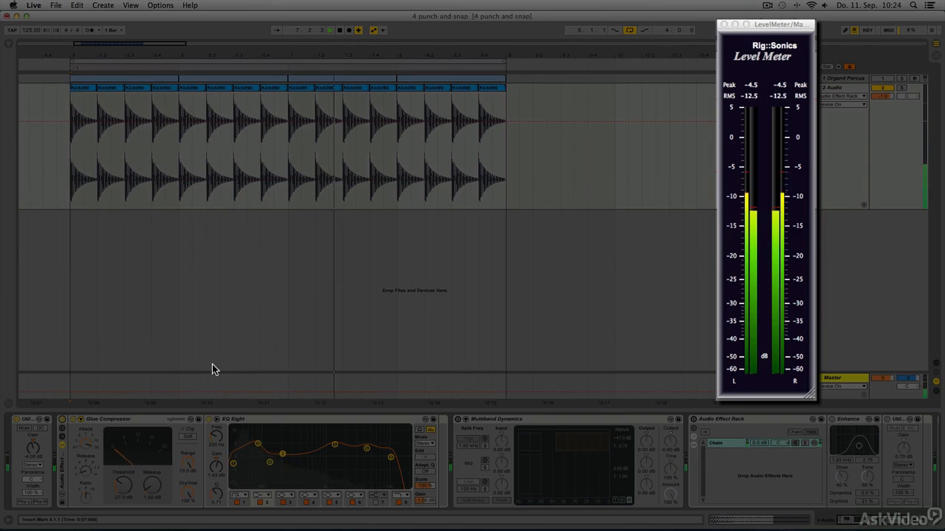
pyautogui.press('space')
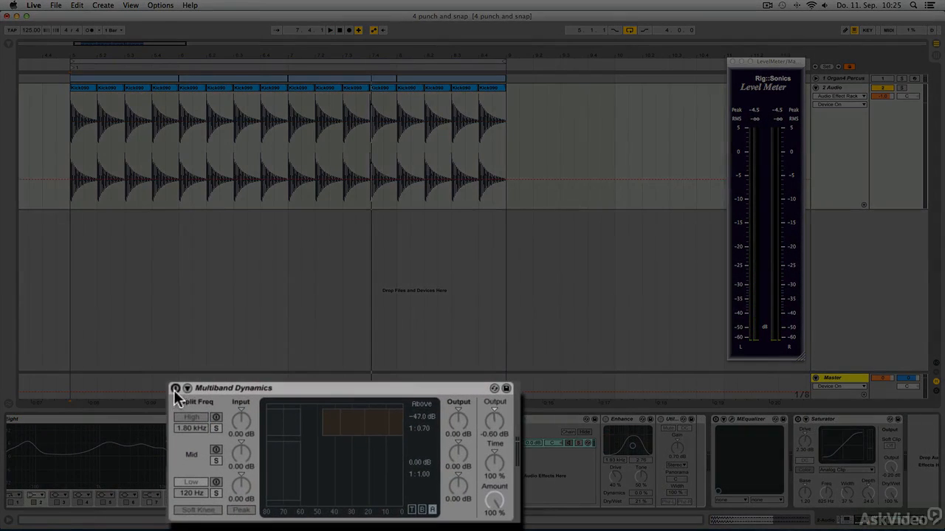
# - Enable Multiband Dynamics and play the kick loop from bar 5 to compare the device bypassed and active
pyautogui.click(175, 389)
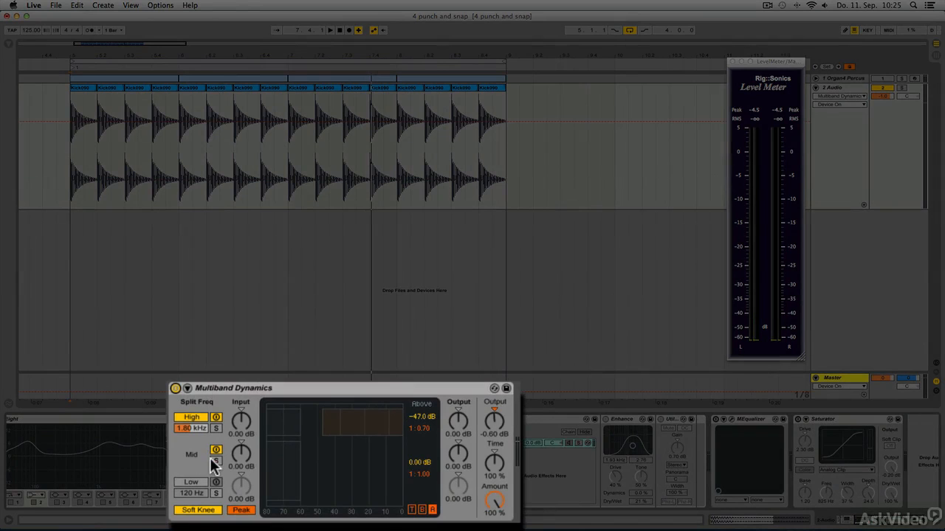
pyautogui.click(198, 426)
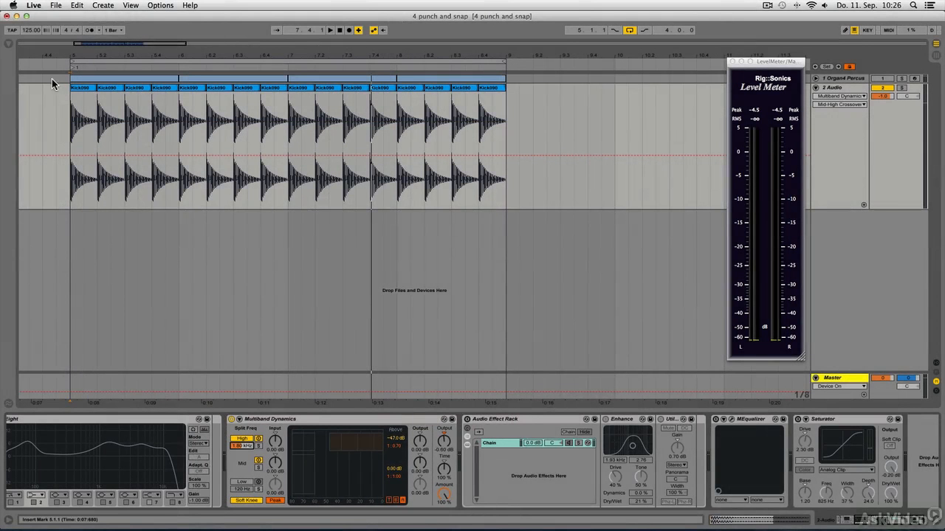
pyautogui.click(72, 118)
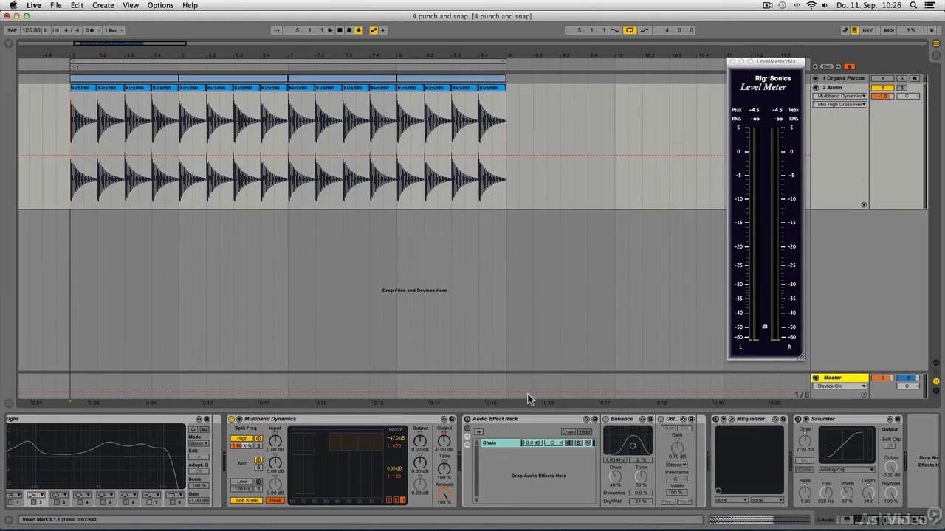
pyautogui.click(231, 420)
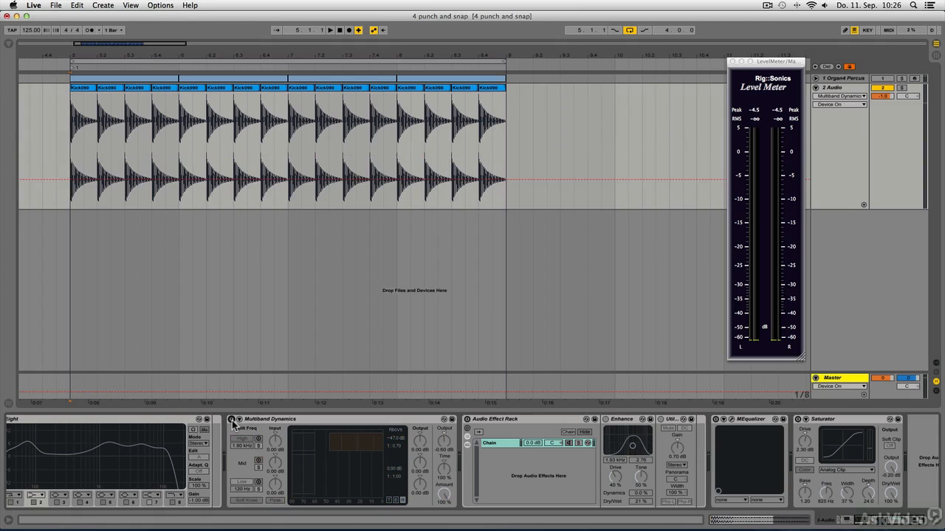
pyautogui.press('space')
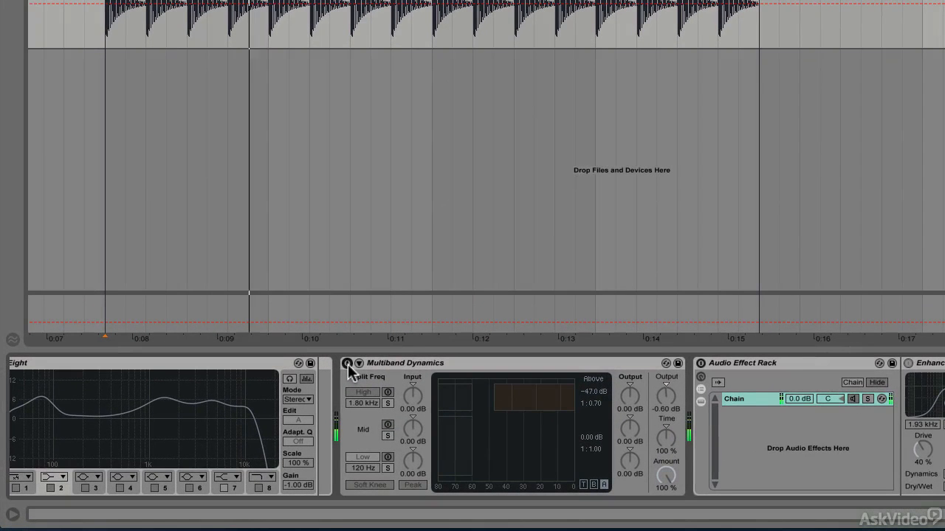
pyautogui.click(348, 364)
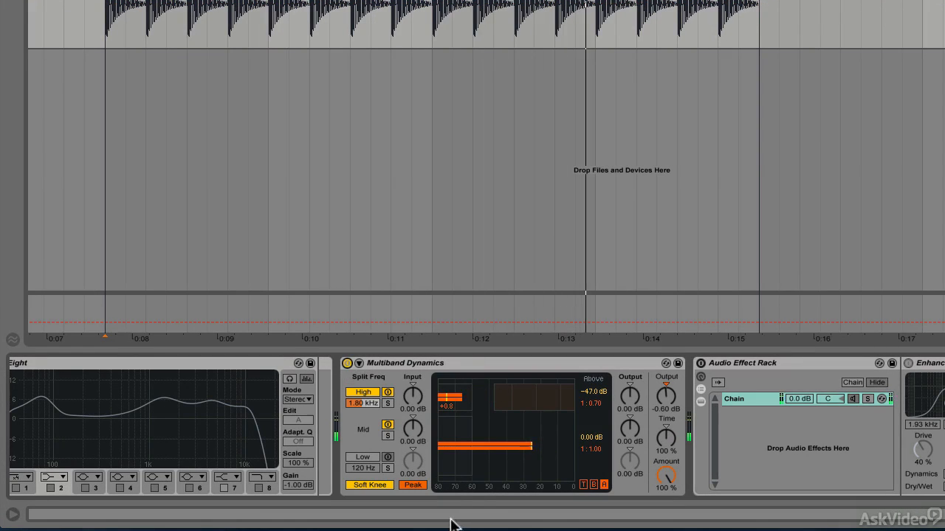
# - Set Multiband Dynamics' high split frequency to 988 Hz and its global output to -1.10 dB
pyautogui.click(367, 403)
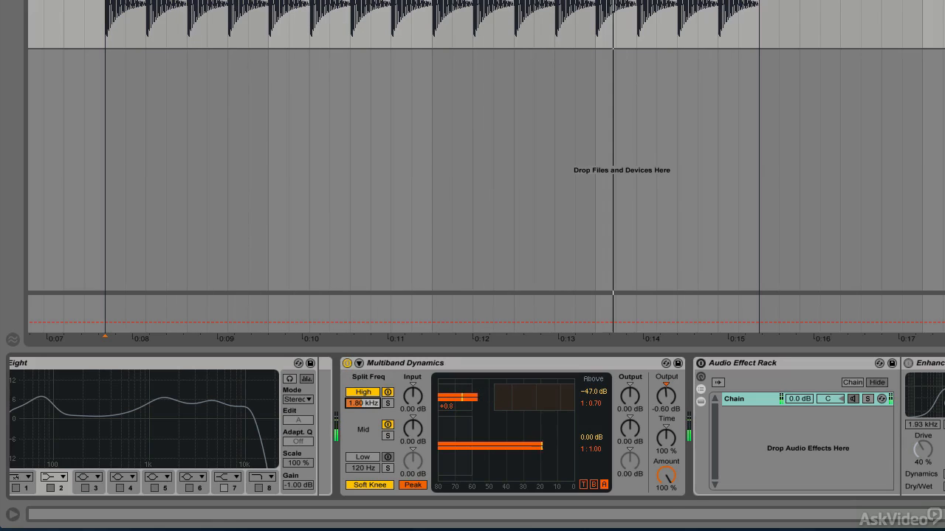
pyautogui.moveTo(366, 403)
pyautogui.mouseDown()
pyautogui.moveTo(367, 363)
pyautogui.moveTo(369, 409)
pyautogui.mouseUp()
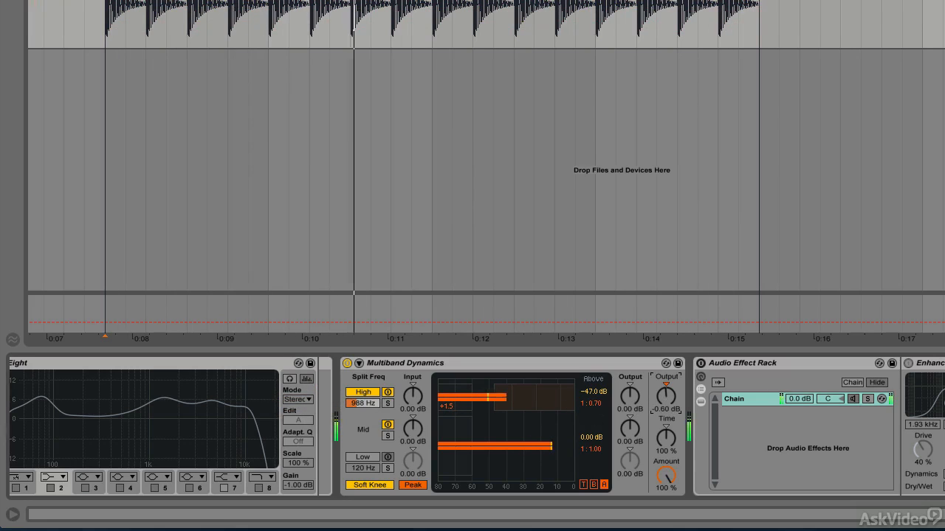
pyautogui.moveTo(666, 396); pyautogui.dragTo(666, 400)
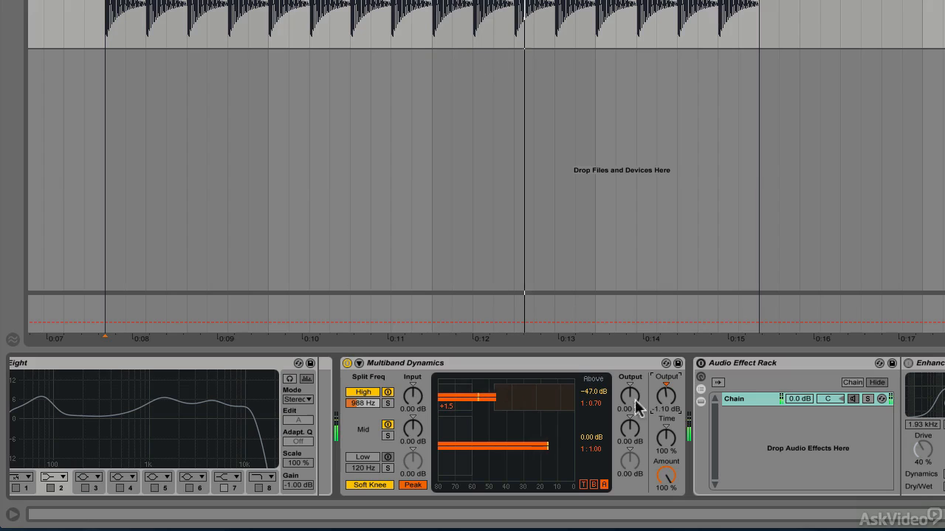
# - Compare the kick with the adjusted Multiband Dynamics bypassed and active, and leave the device bypassed
pyautogui.click(347, 364)
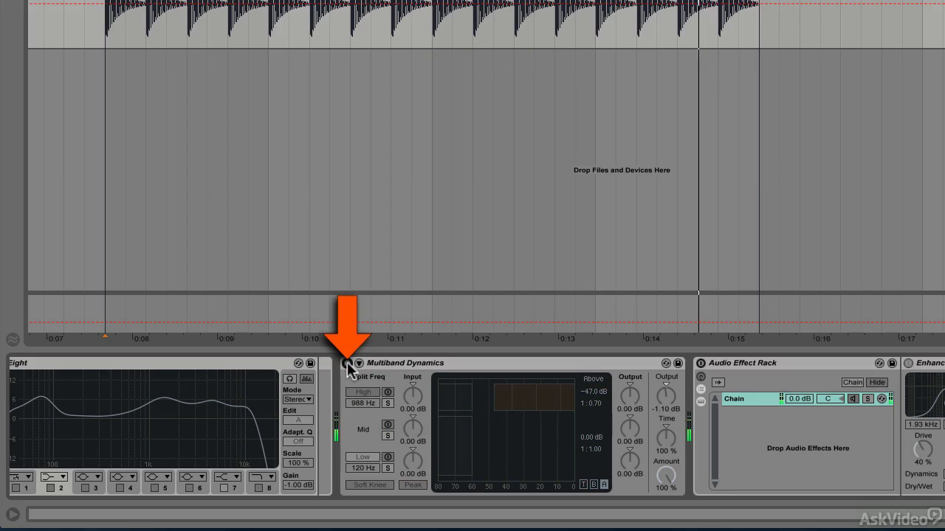
pyautogui.click(347, 364)
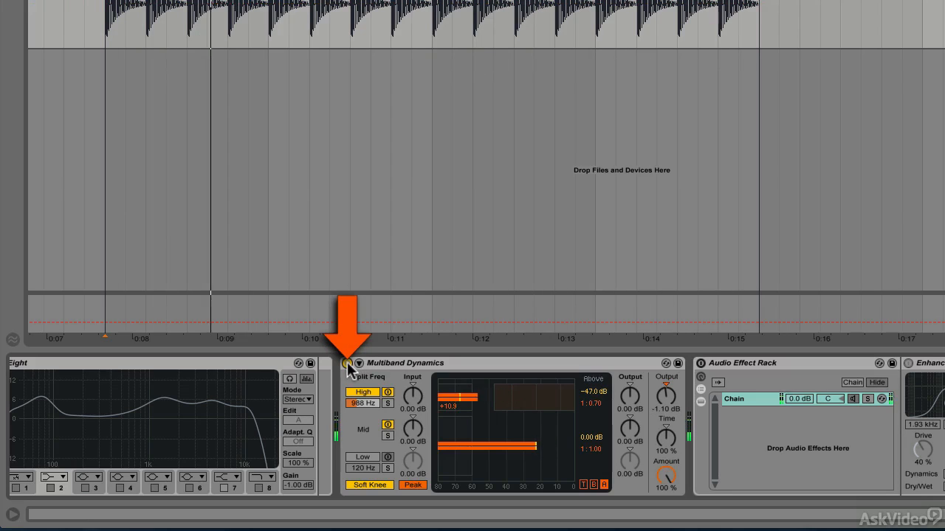
pyautogui.click(347, 364)
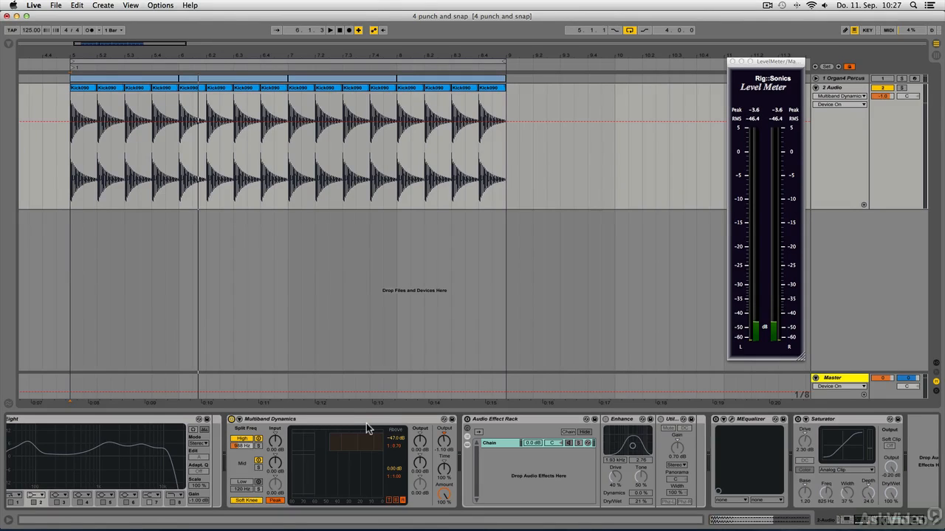
pyautogui.click(231, 420)
# - Enable the Audio Effect Rack containing Enhance and raise the Enhance frequency to about 4.69 kHz
pyautogui.hscroll(1, 426, 431)
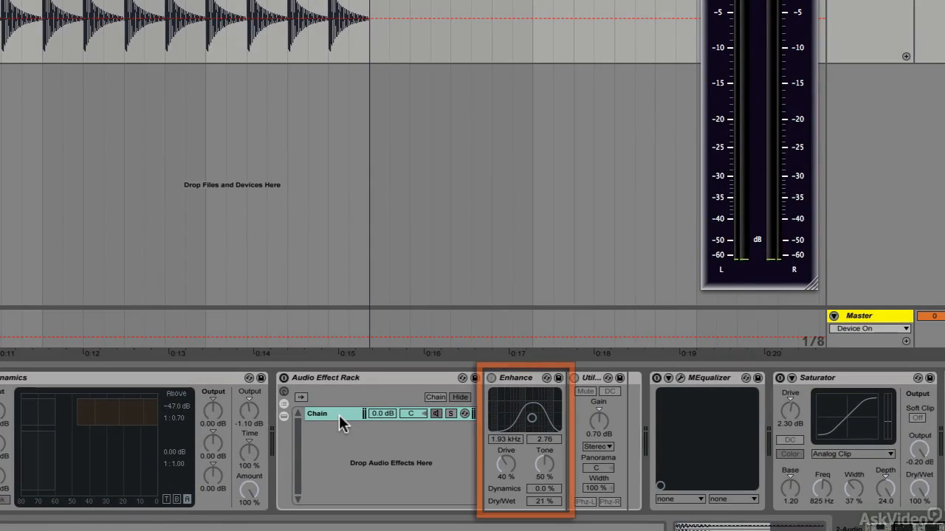
pyautogui.click(283, 378)
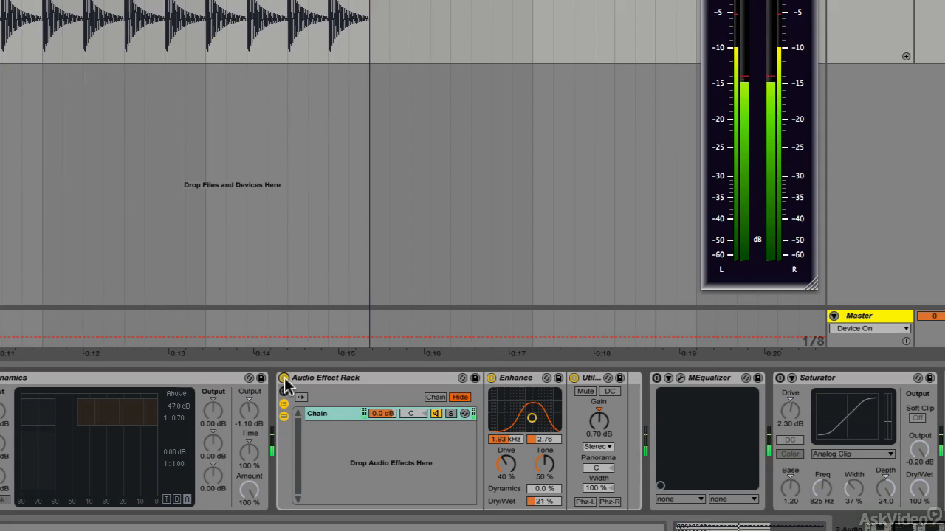
pyautogui.click(506, 439)
pyautogui.moveTo(505, 439); pyautogui.dragTo(506, 420)
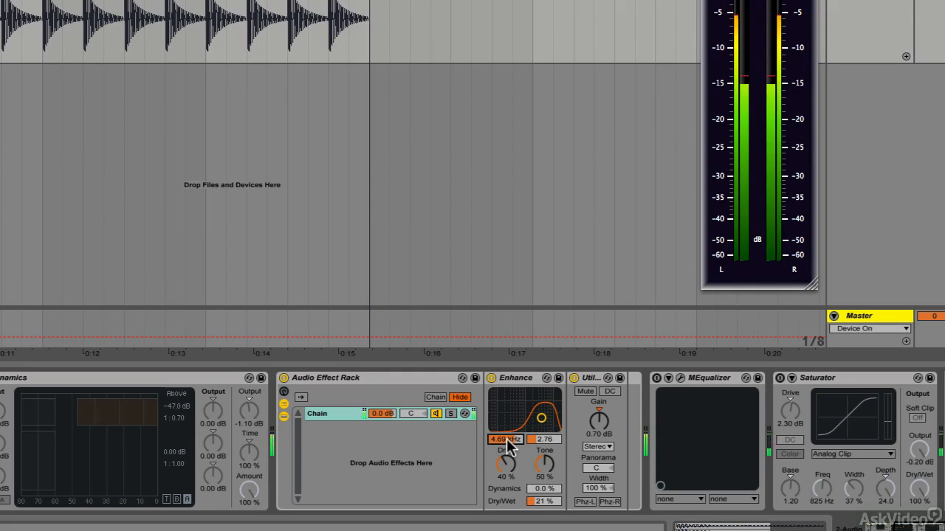
# - Sweep the Enhance frequency down to 791 Hz while the kick loop plays
pyautogui.hscroll(-4, 507, 439)
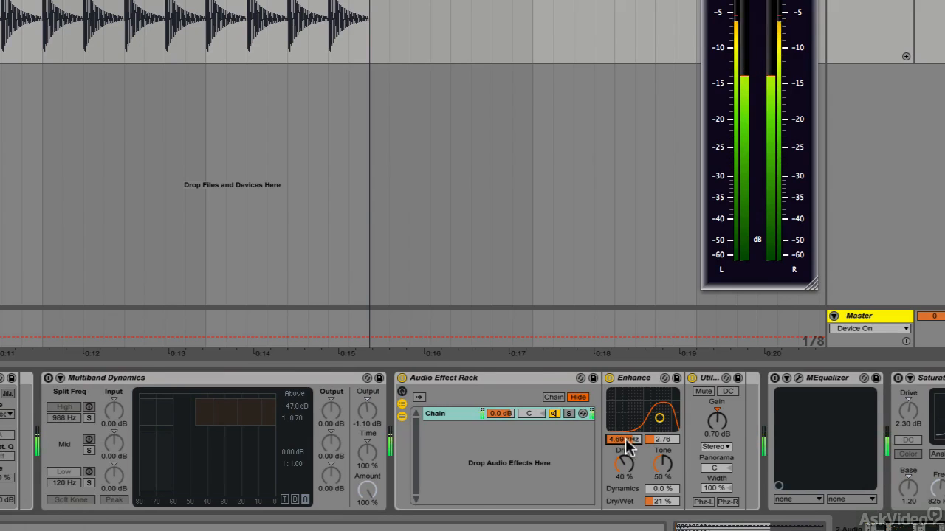
pyautogui.moveTo(625, 439); pyautogui.dragTo(625, 482)
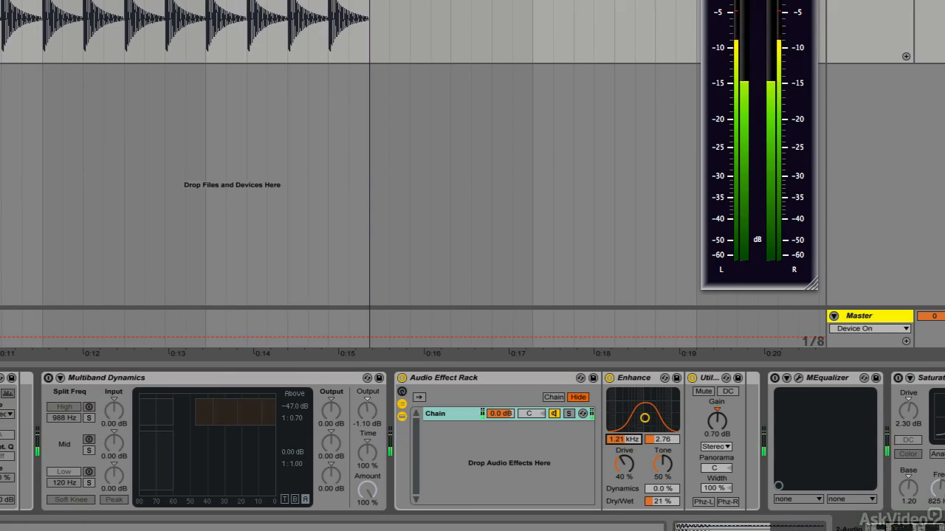
pyautogui.moveTo(625, 483); pyautogui.dragTo(626, 497)
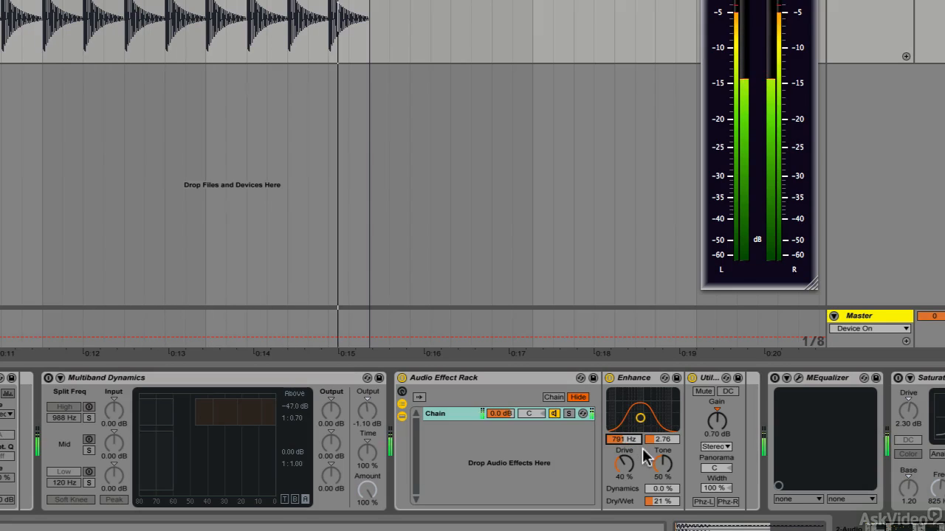
# - Compare the kick with the Enhance rack bypassed and active, and set the Enhance frequency to 2.80 kHz
pyautogui.click(401, 378)
pyautogui.click(402, 378)
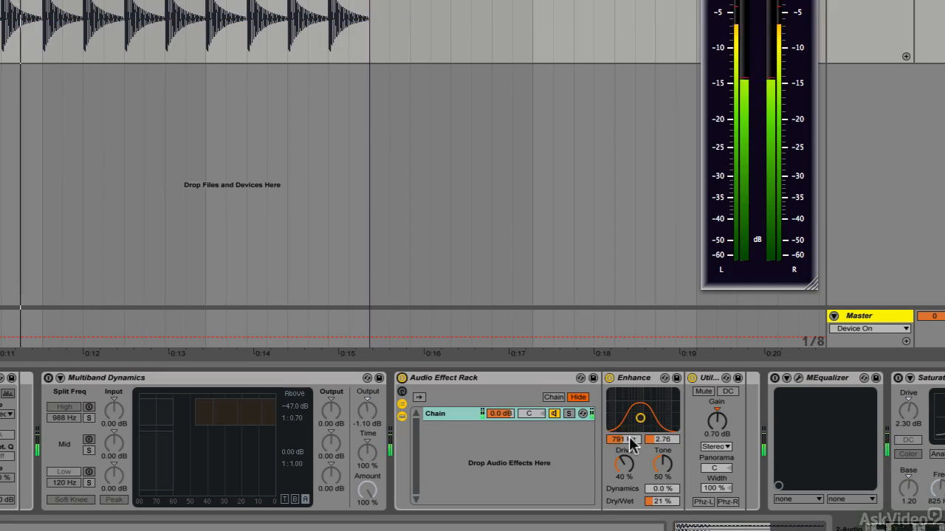
pyautogui.moveTo(613, 440); pyautogui.dragTo(613, 400)
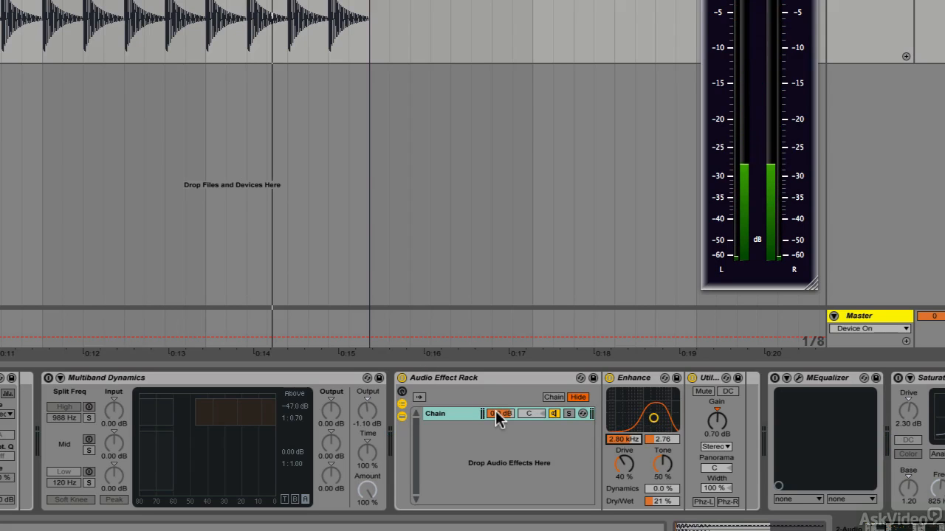
# - Bypass the Audio Effect Rack containing Enhance and return the playback position to the start of the kick loop
pyautogui.hscroll(2, 496, 418)
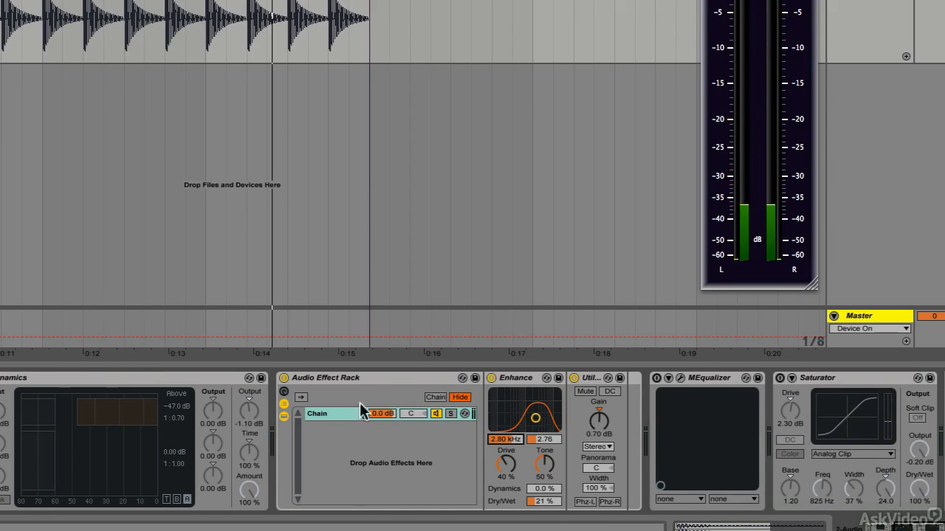
pyautogui.click(284, 378)
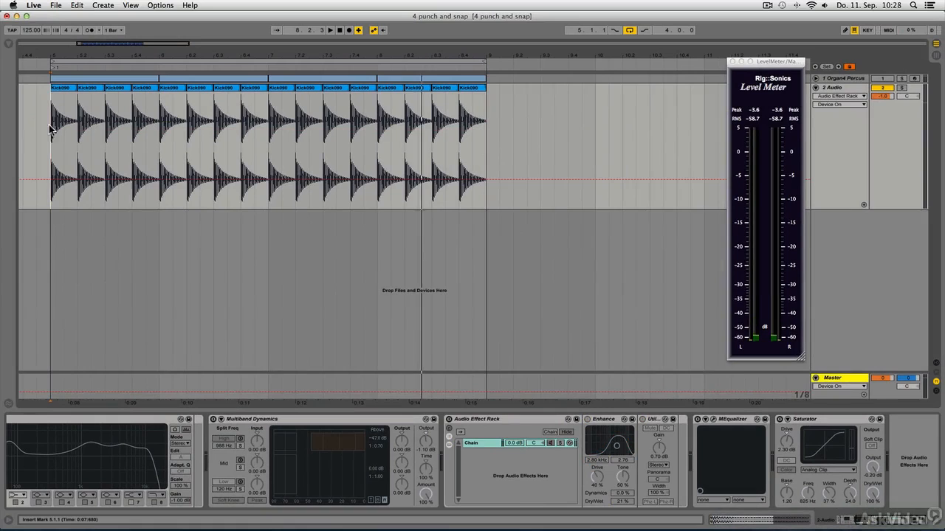
pyautogui.click(51, 130)
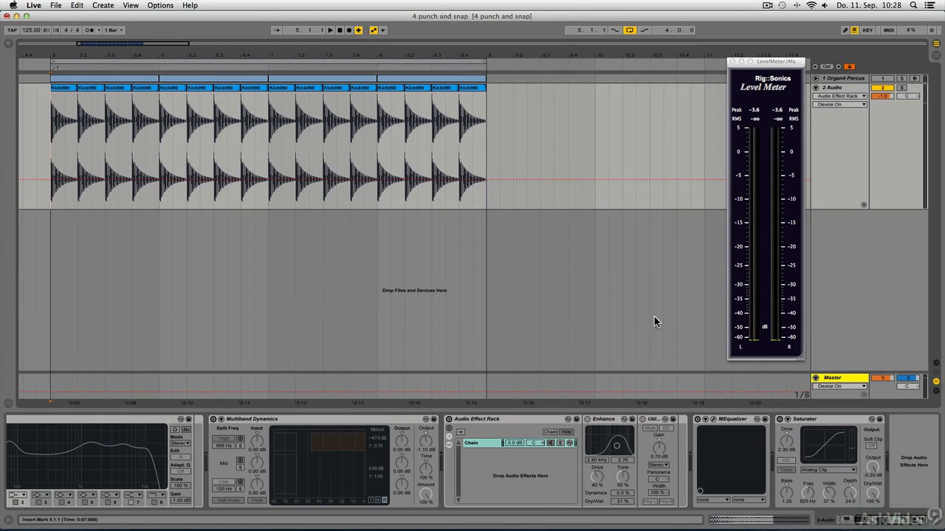
# - Enable MEqualizer and use its plug-in window to compare the kick with the EQ curve bypassed and active, closing the window when finished
pyautogui.click(698, 419)
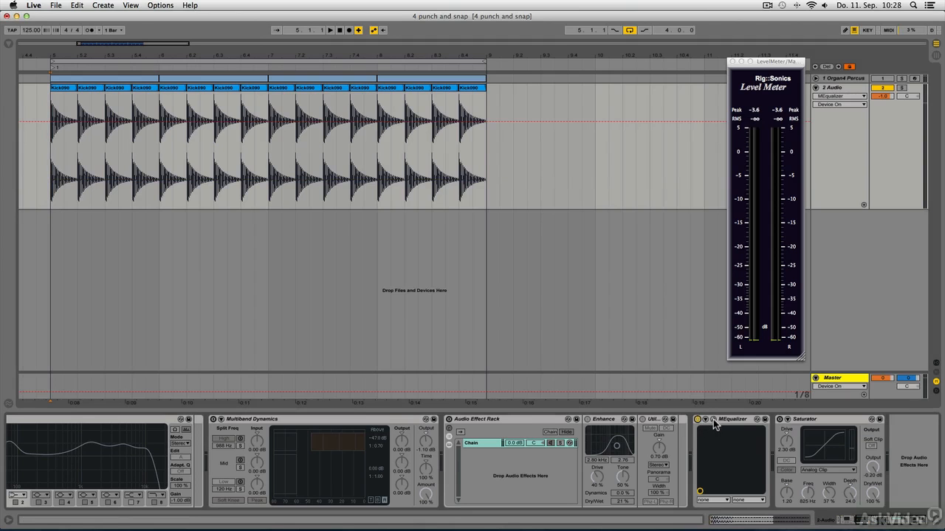
pyautogui.click(713, 419)
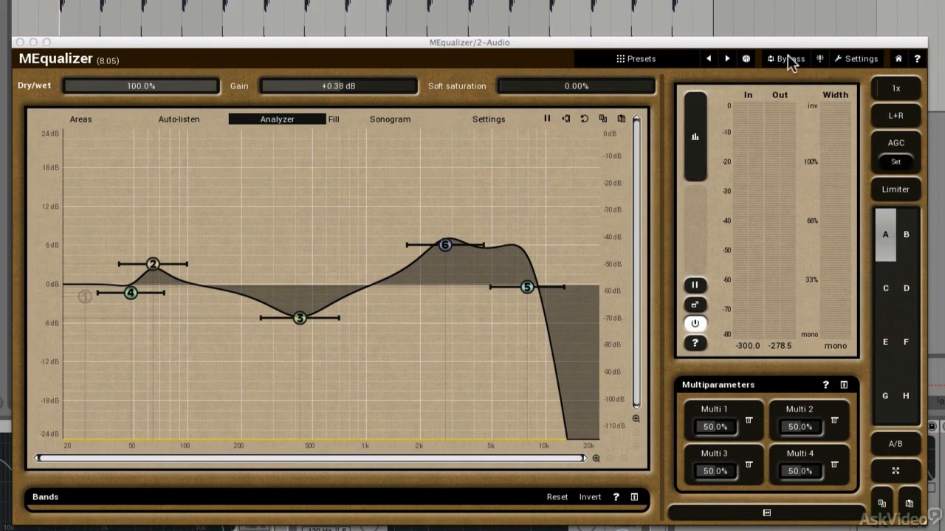
pyautogui.click(787, 58)
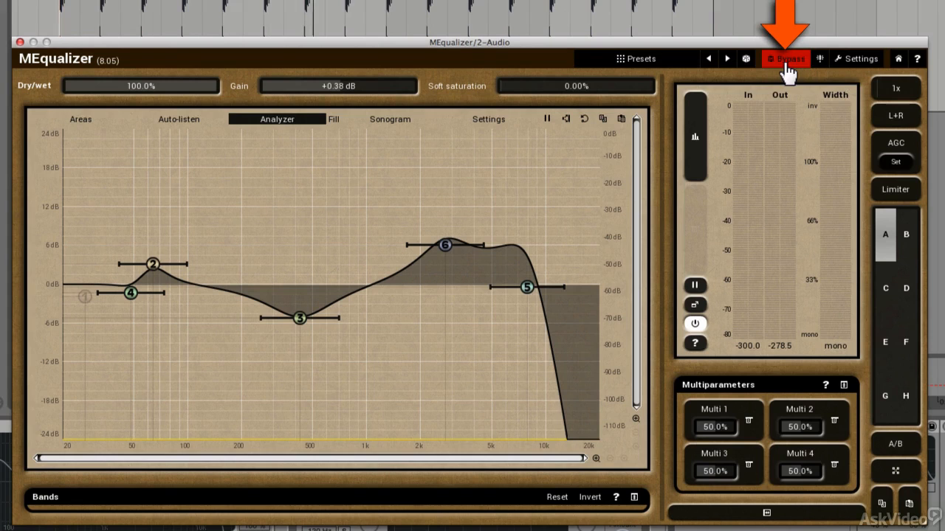
pyautogui.click(787, 63)
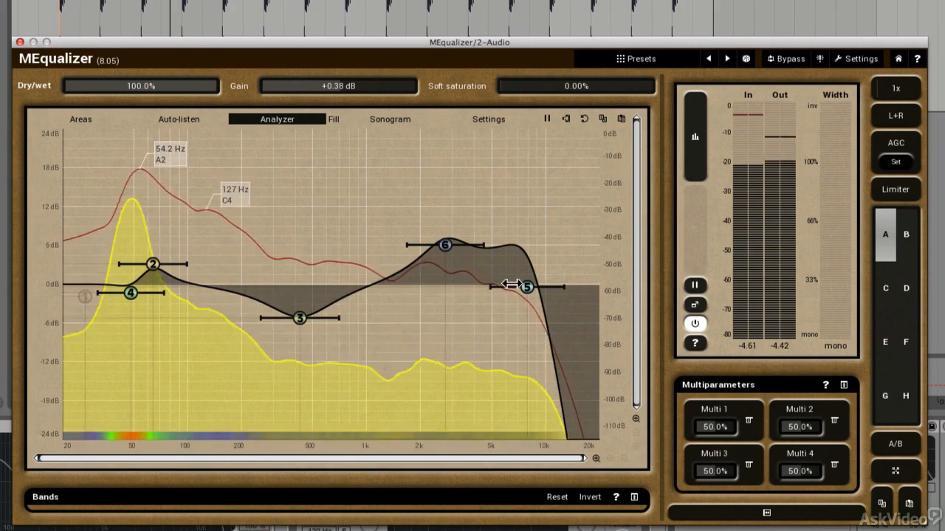
pyautogui.click(784, 67)
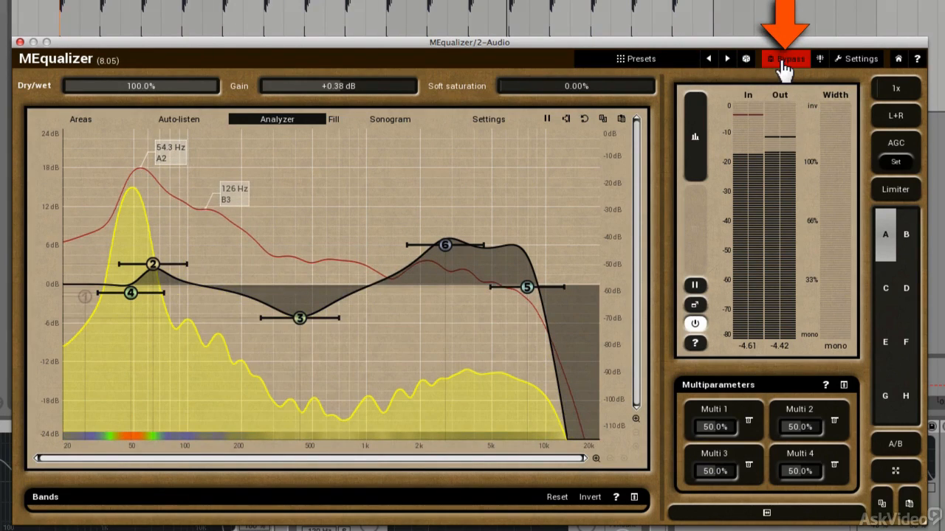
pyautogui.click(784, 67)
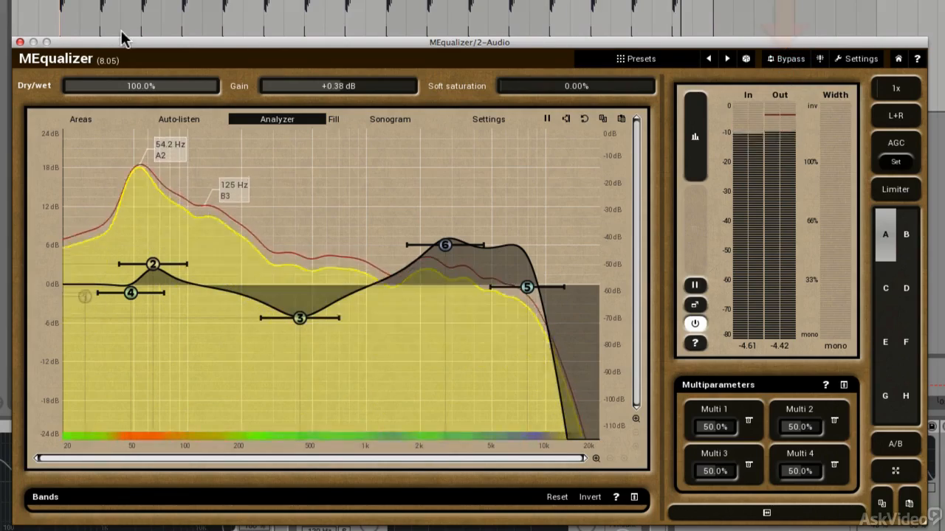
pyautogui.click(21, 43)
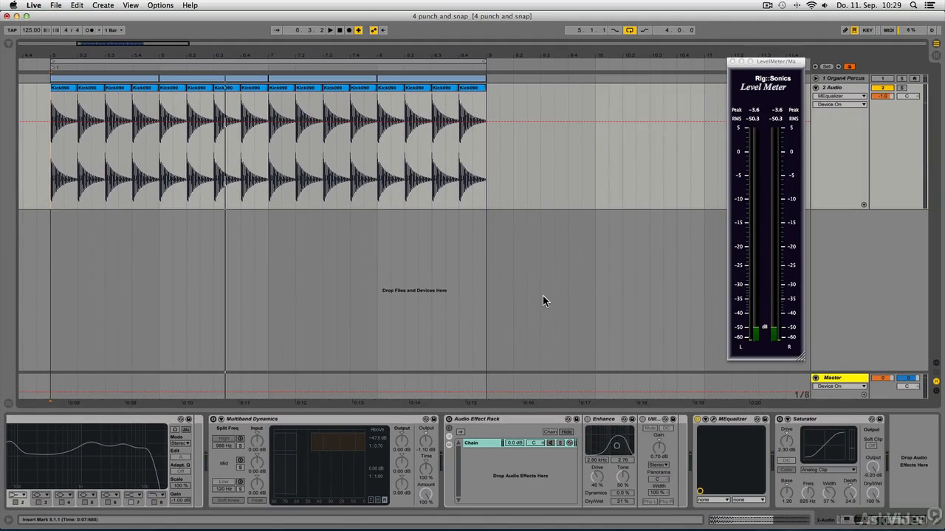
# - Switch the active device from MEqualizer to Saturator and set the Saturator curve type to Sinoid Fold
pyautogui.click(782, 419)
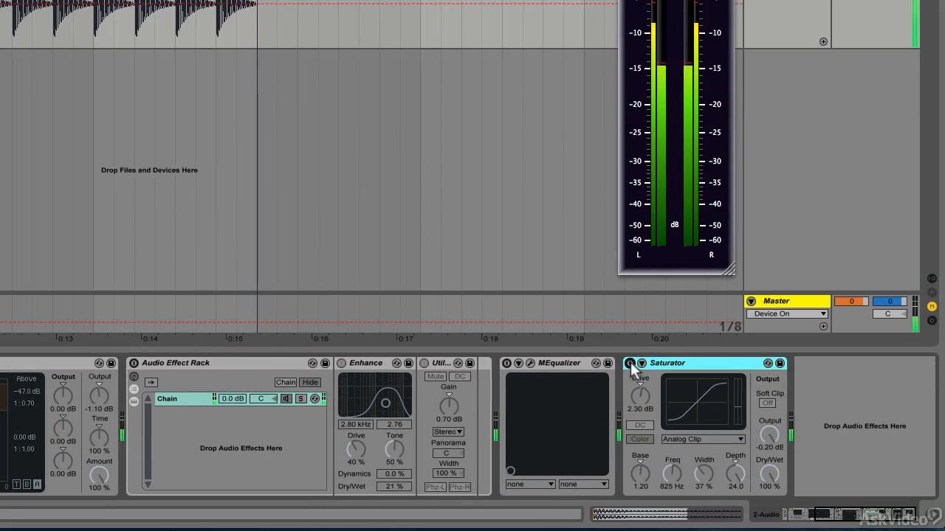
pyautogui.click(629, 363)
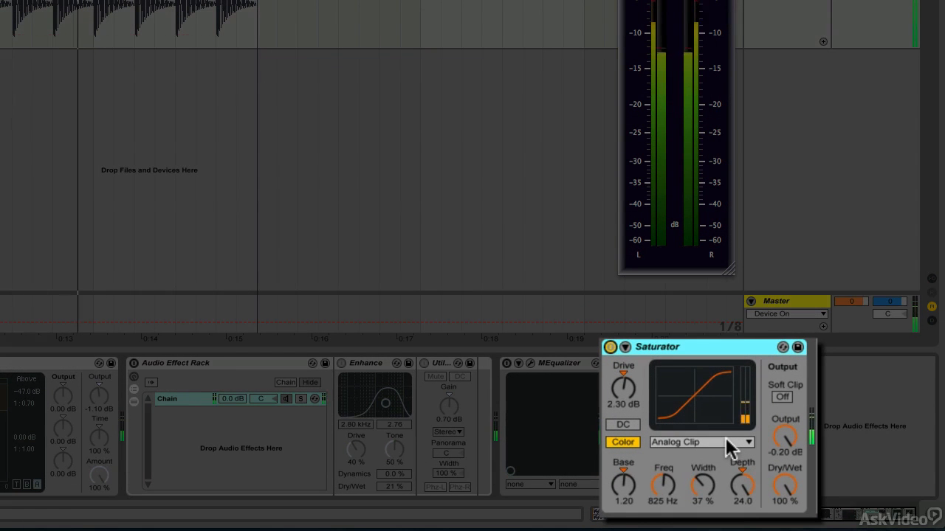
pyautogui.click(723, 441)
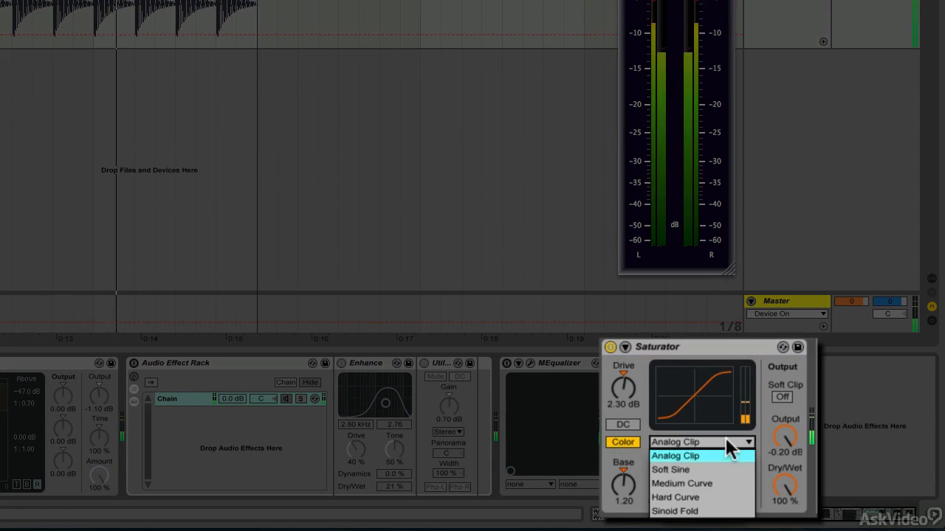
pyautogui.click(711, 511)
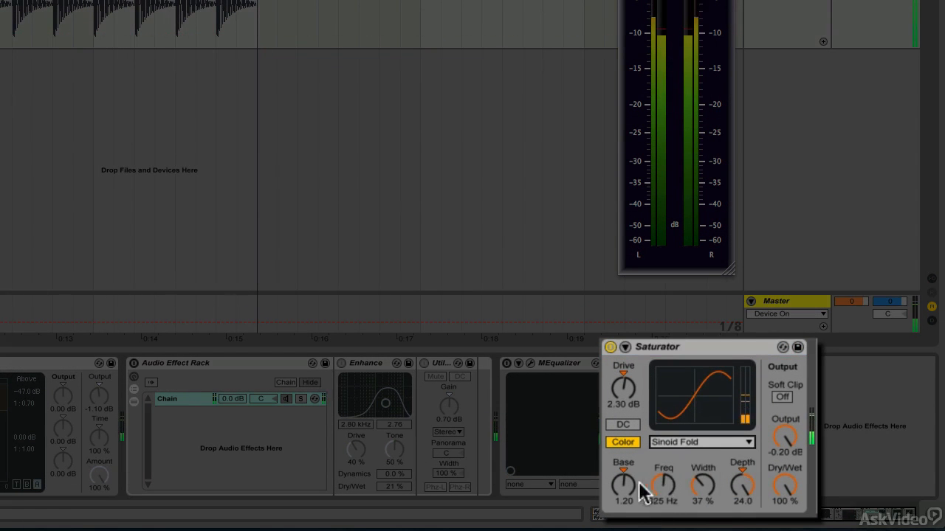
# - Set Saturator's color parameters to Base 3.43, Freq 425 Hz, Width 54 % and Depth 23.6 while the kick plays
pyautogui.moveTo(624, 483); pyautogui.dragTo(624, 454)
pyautogui.moveTo(664, 485); pyautogui.dragTo(664, 509)
pyautogui.moveTo(742, 485); pyautogui.dragTo(742, 497)
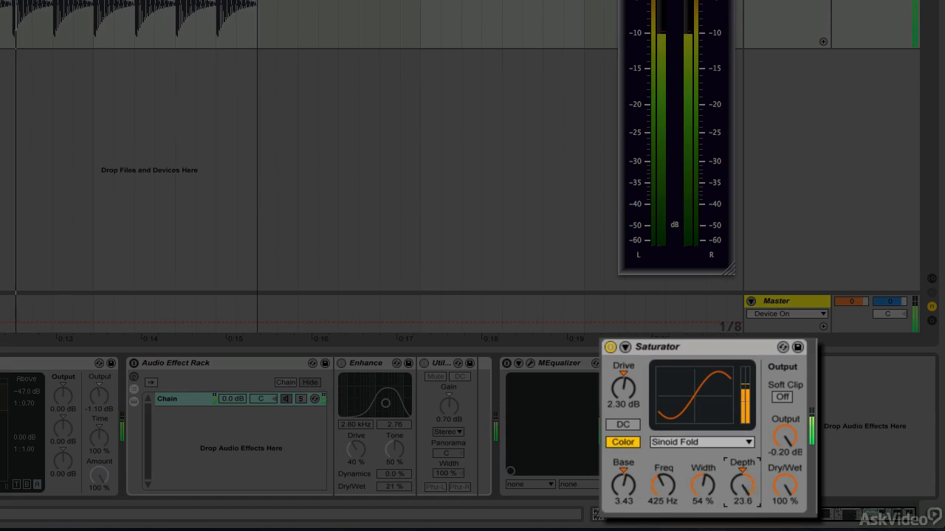
# - Lower Saturator's Base to -3.43 and its Depth to 11.4 while the kick plays
pyautogui.click(624, 484)
pyautogui.moveTo(621, 484); pyautogui.dragTo(622, 493)
pyautogui.moveTo(755, 487); pyautogui.dragTo(755, 499)
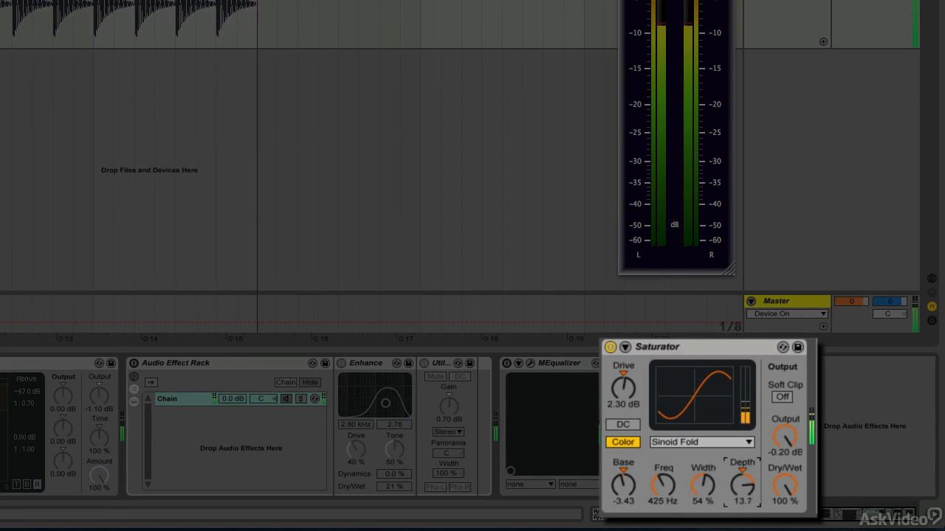
# - Raise Saturator's color frequency to 1.52 kHz and its Base to 6.86 while the kick plays
pyautogui.moveTo(663, 485); pyautogui.dragTo(663, 465)
pyautogui.click(620, 487)
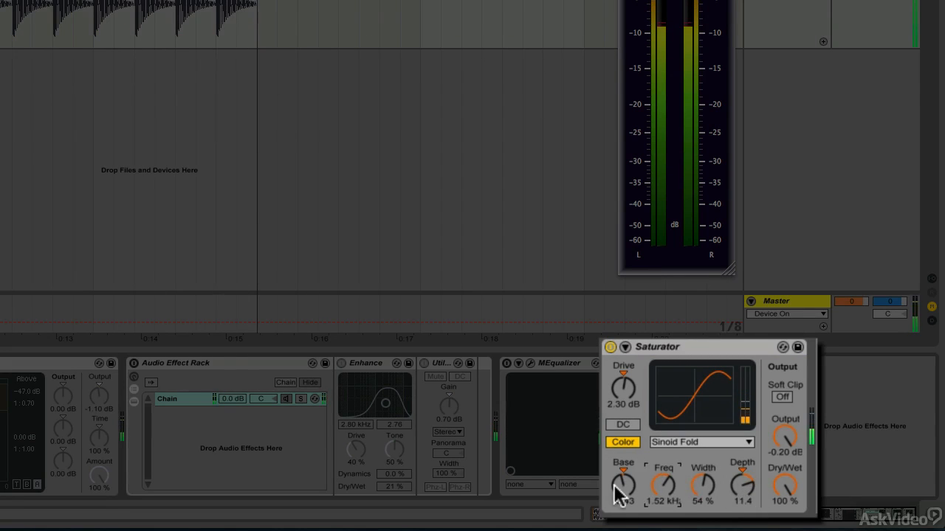
pyautogui.moveTo(620, 487)
pyautogui.mouseDown()
pyautogui.moveTo(622, 450)
pyautogui.moveTo(623, 470)
pyautogui.mouseUp()
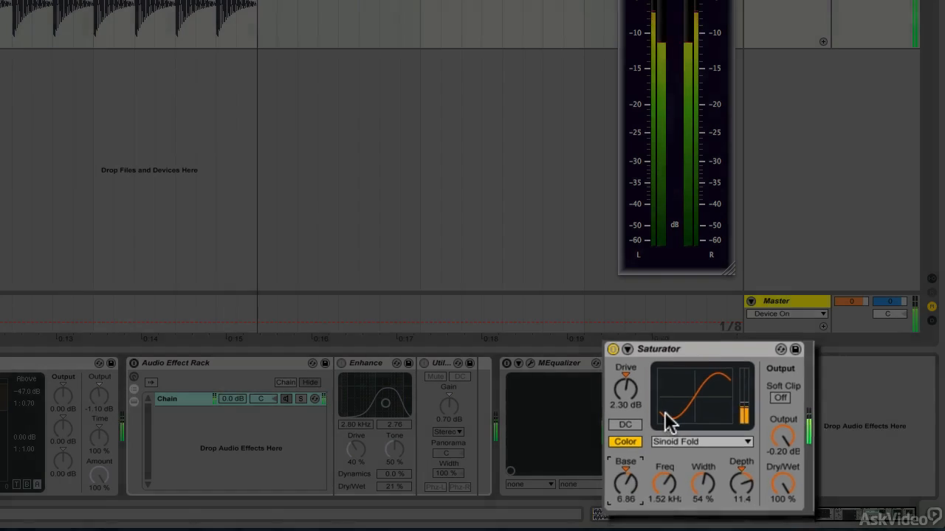